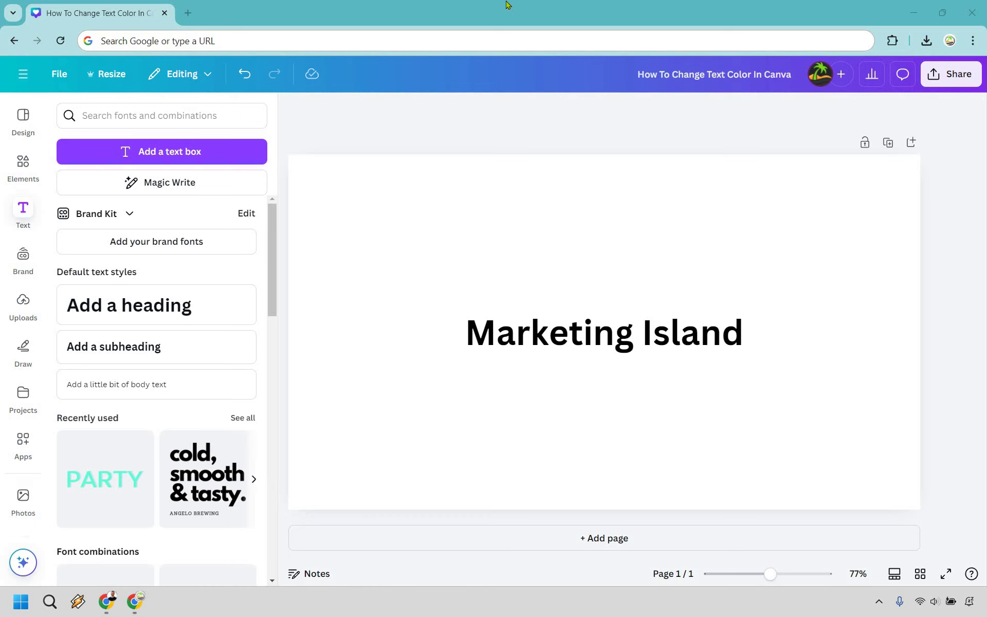
- Highlight the 'Marketing Island' heading text and give it the red swatch colour
{"action": "left_click", "coordinate": [729, 336]}
{"action": "double_click", "coordinate": [732, 334]}
{"action": "left_click", "coordinate": [736, 334]}
{"action": "left_click_drag", "start_coordinate": [736, 333], "coordinate": [463, 330]}
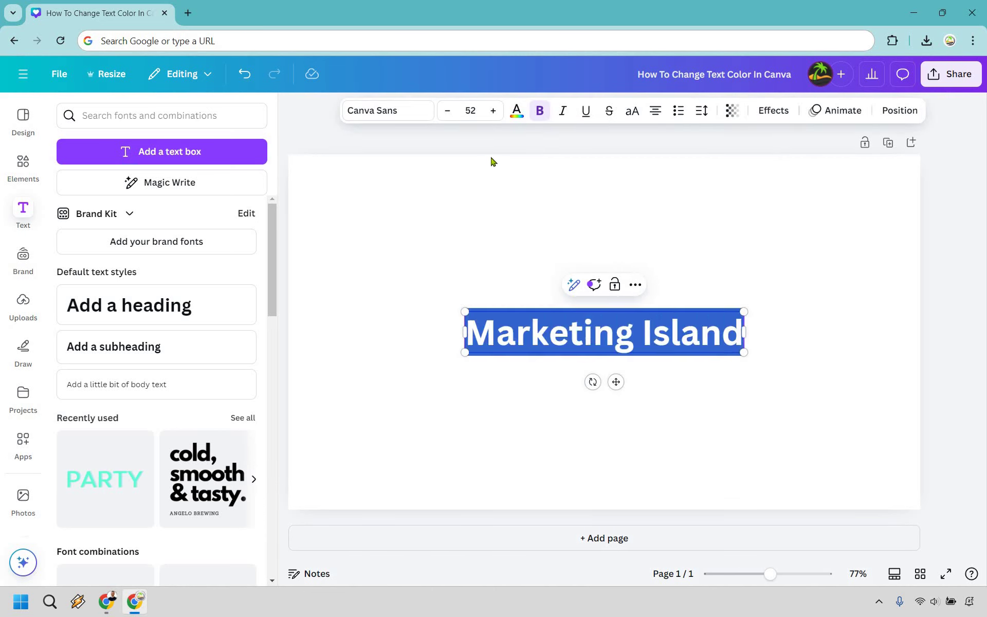
{"action": "left_click", "coordinate": [514, 117]}
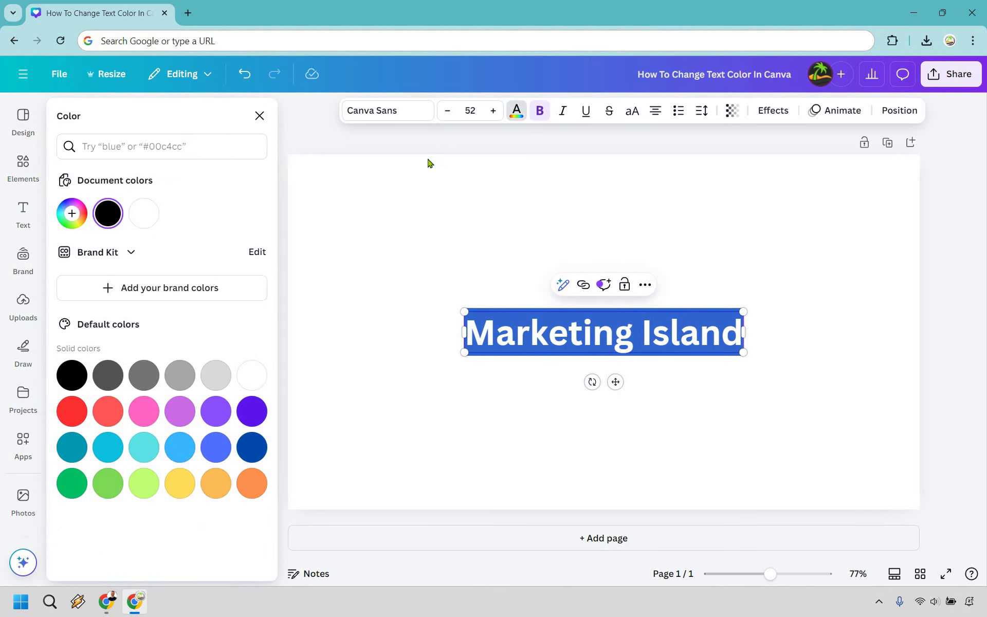
{"action": "left_click", "coordinate": [74, 447]}
{"action": "left_click", "coordinate": [72, 411]}
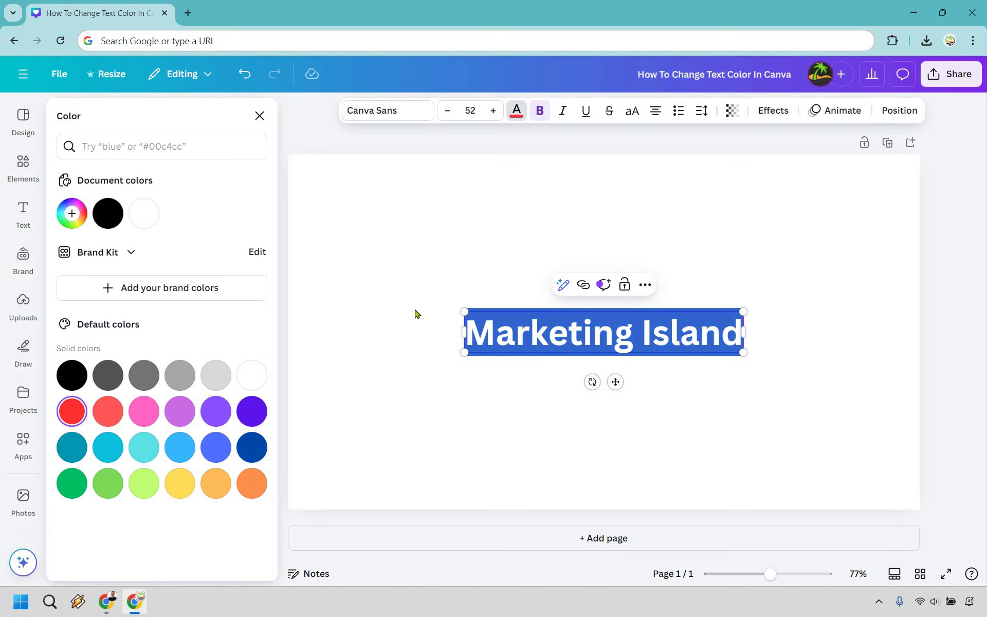
{"action": "left_click", "coordinate": [532, 140]}
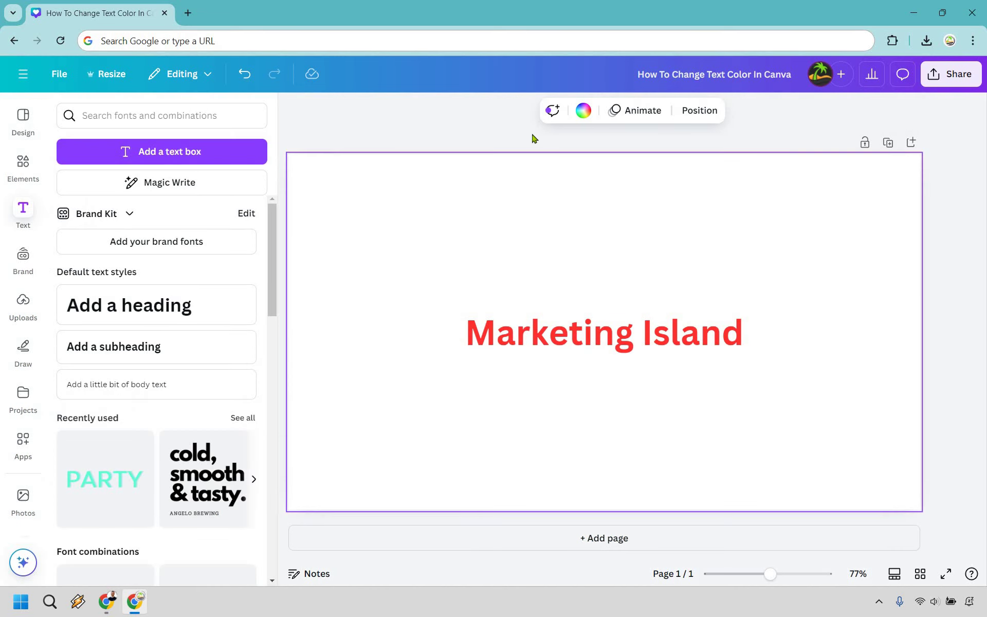
- Try purple, dark blue, orange, yellow and light green on the heading, finishing on green
{"action": "left_click", "coordinate": [517, 116]}
{"action": "left_click", "coordinate": [251, 412]}
{"action": "left_click", "coordinate": [253, 447]}
{"action": "left_click", "coordinate": [251, 483]}
{"action": "left_click", "coordinate": [215, 483]}
{"action": "left_click", "coordinate": [143, 483]}
{"action": "left_click", "coordinate": [108, 482]}
{"action": "left_click", "coordinate": [75, 475]}
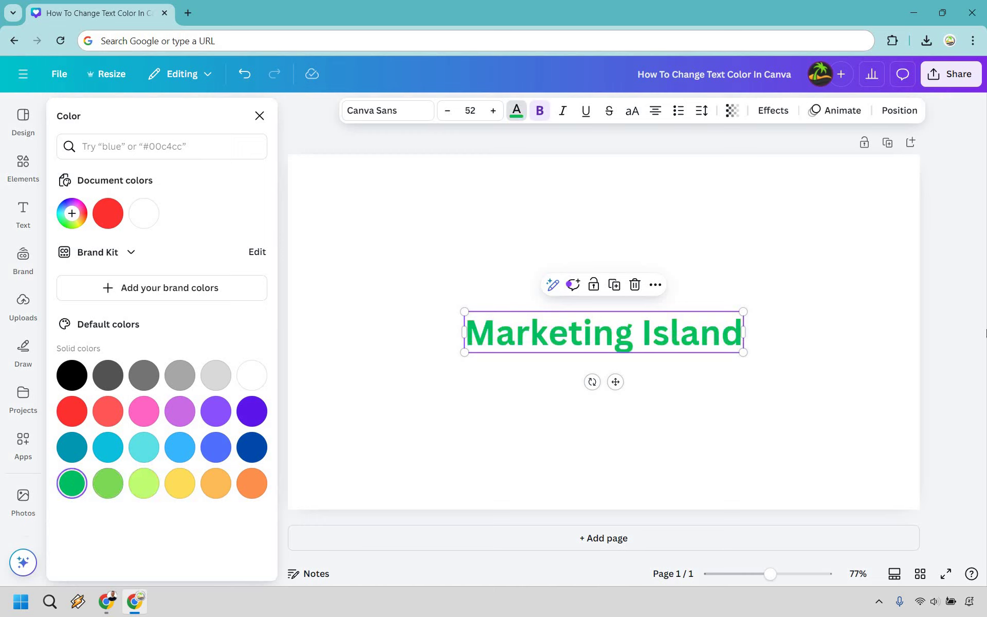